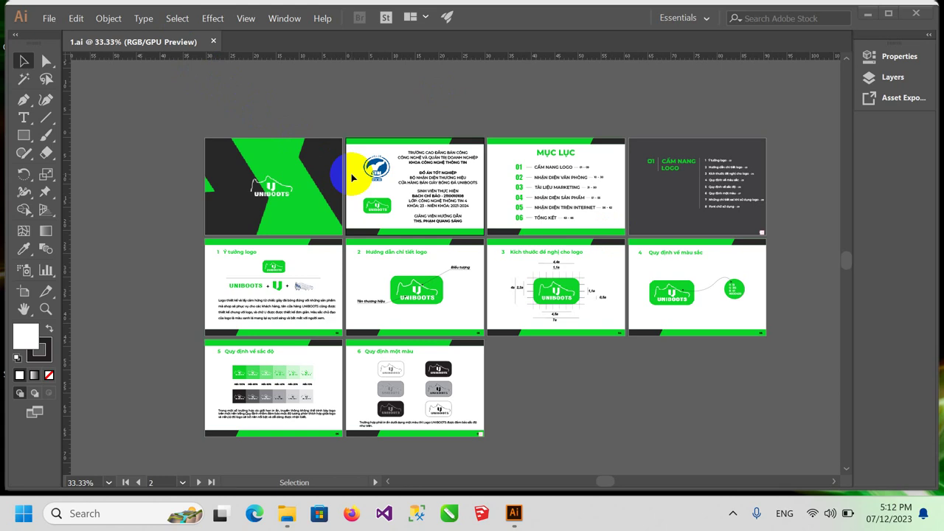
# Select and drag the background shape on the cover artboard.
pyautogui.click(318, 146)
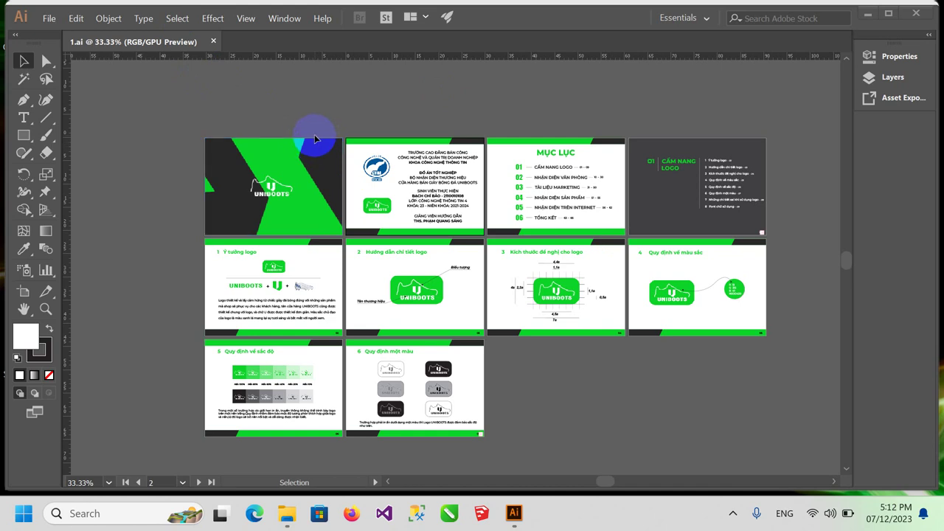
pyautogui.moveTo(315, 139); pyautogui.dragTo(328, 132)
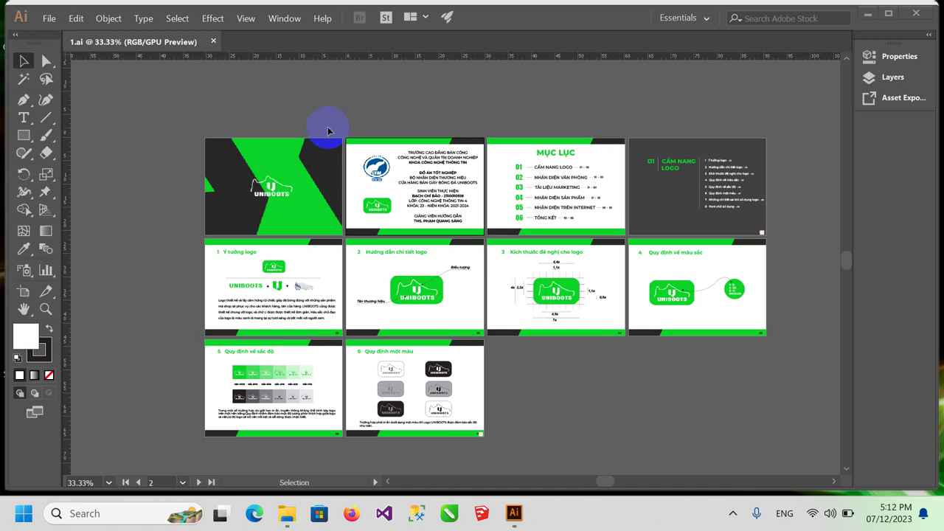
pyautogui.moveTo(539, 295); pyautogui.dragTo(525, 298)
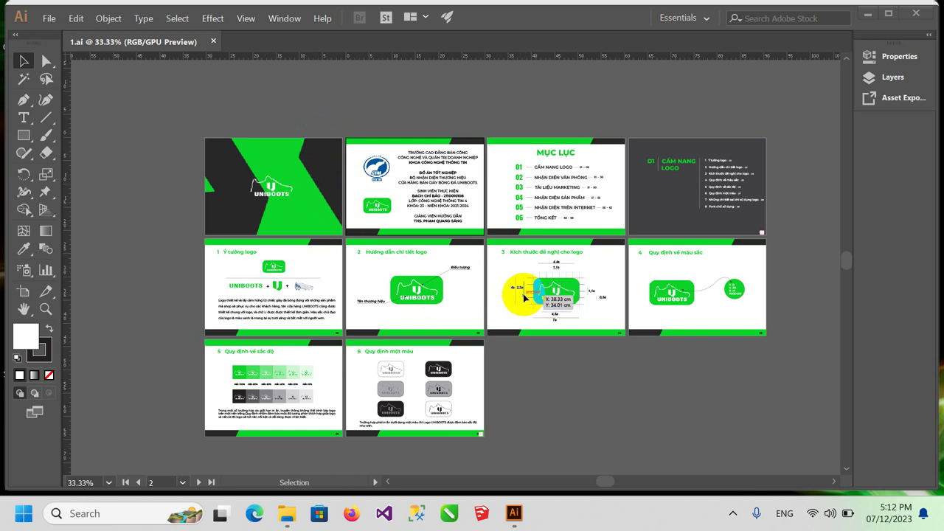
# Check the size of file 1 in the BACH CHI BAO project folder.
pyautogui.click(287, 514)
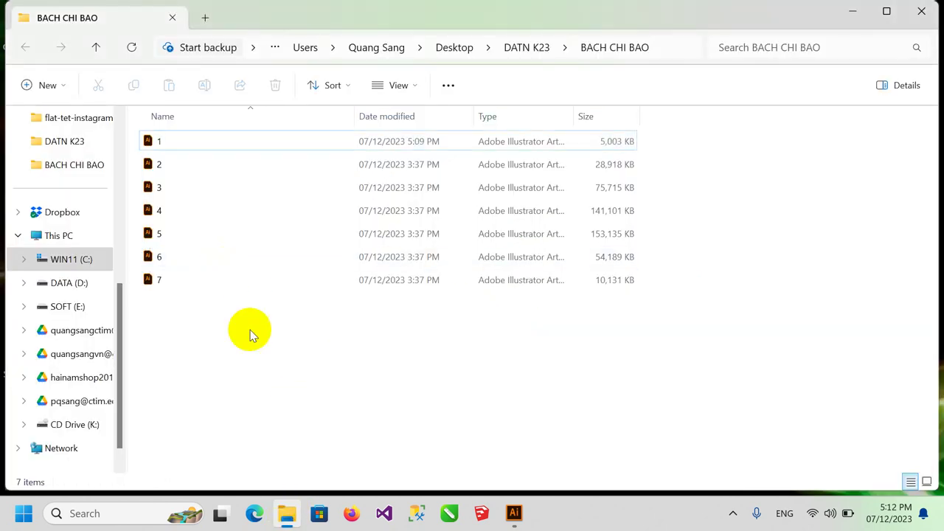
pyautogui.moveTo(298, 391); pyautogui.dragTo(148, 138)
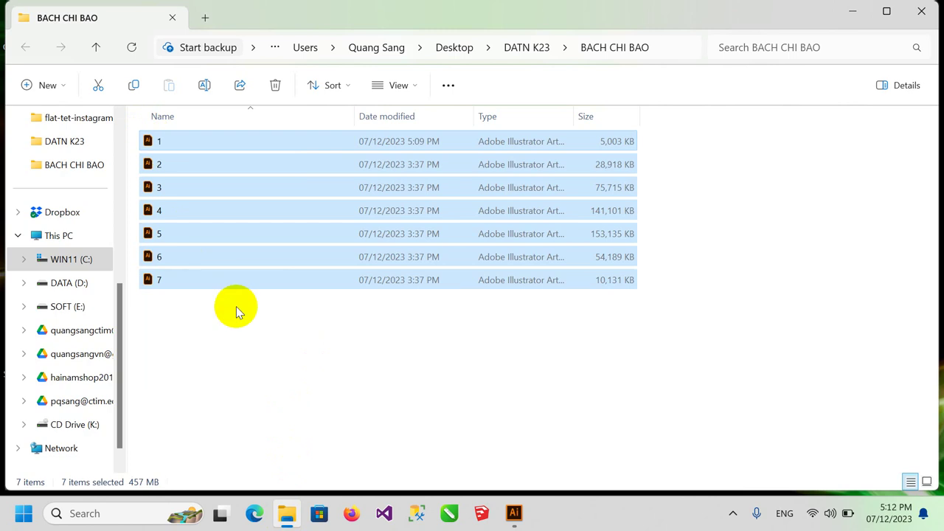
pyautogui.click(254, 328)
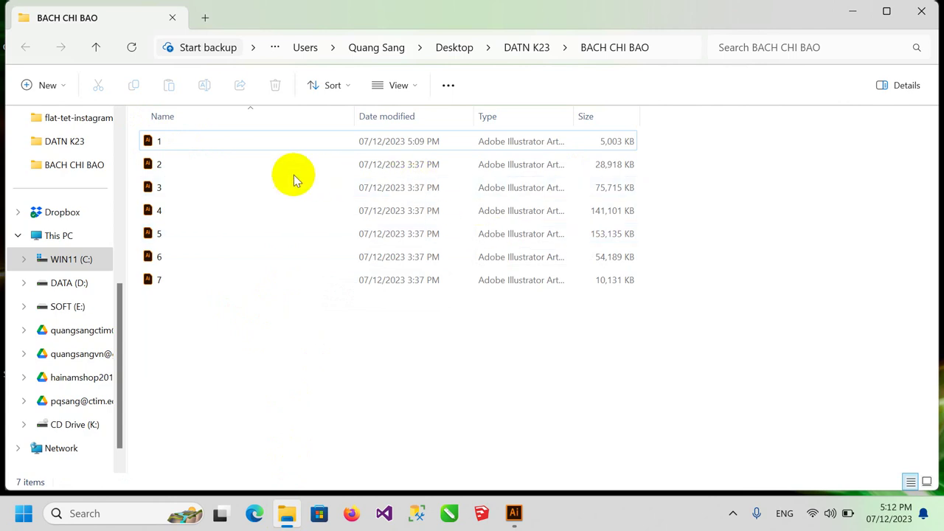
pyautogui.click(163, 144)
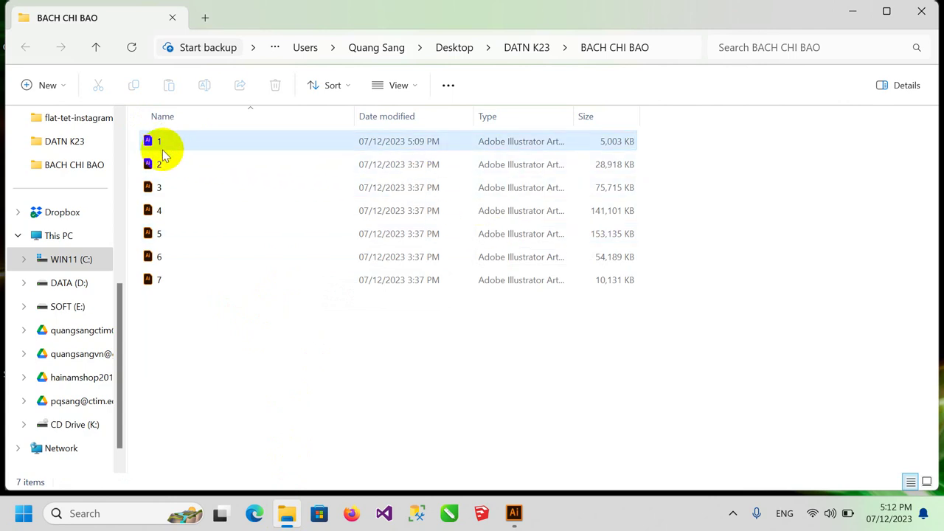
pyautogui.click(164, 160)
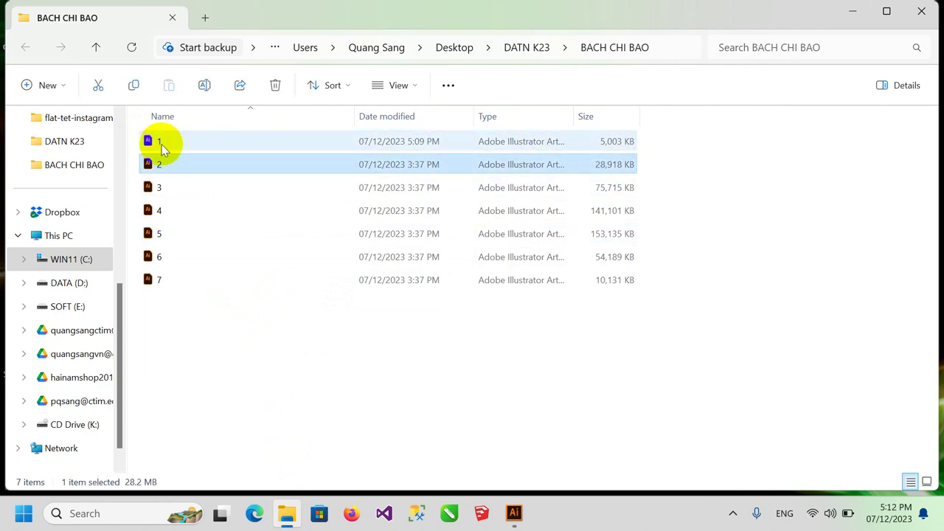
pyautogui.click(162, 144)
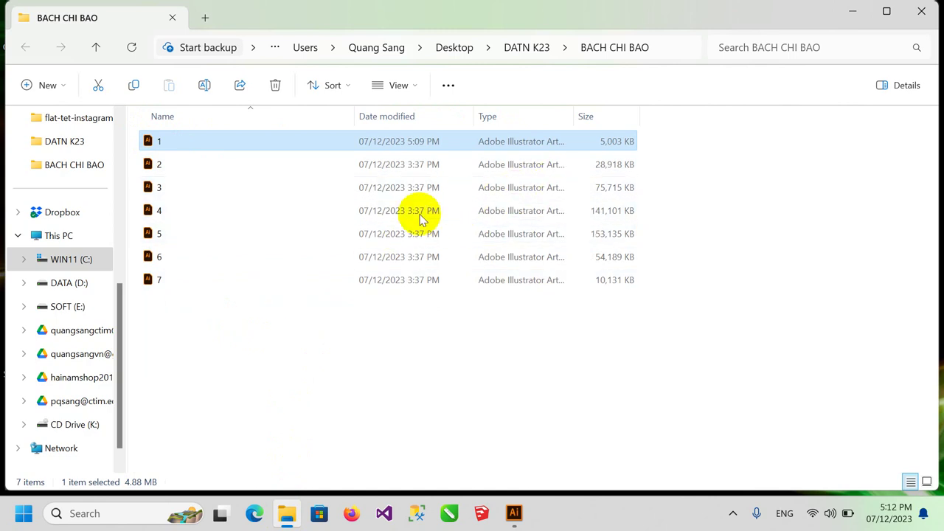
# Switch between the 1.ai document and the BACH CHI BAO folder.
pyautogui.click(514, 513)
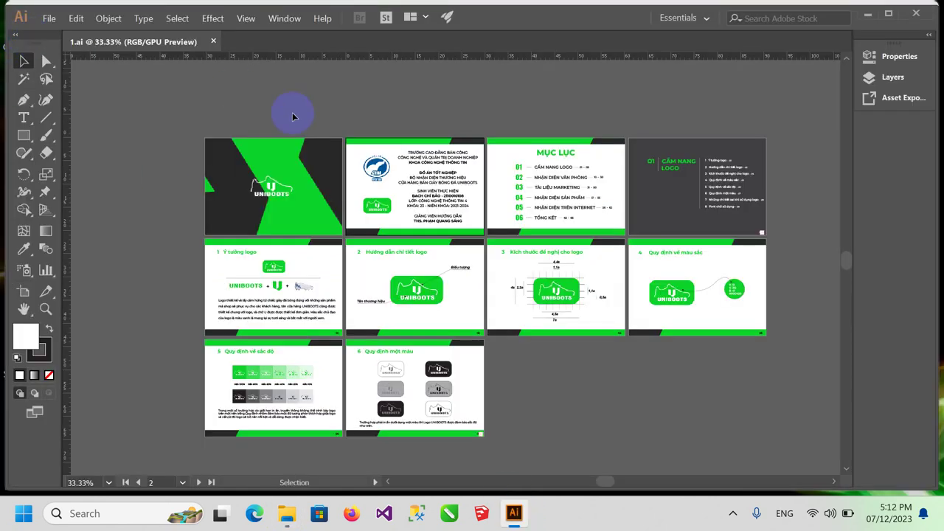
pyautogui.click(381, 132)
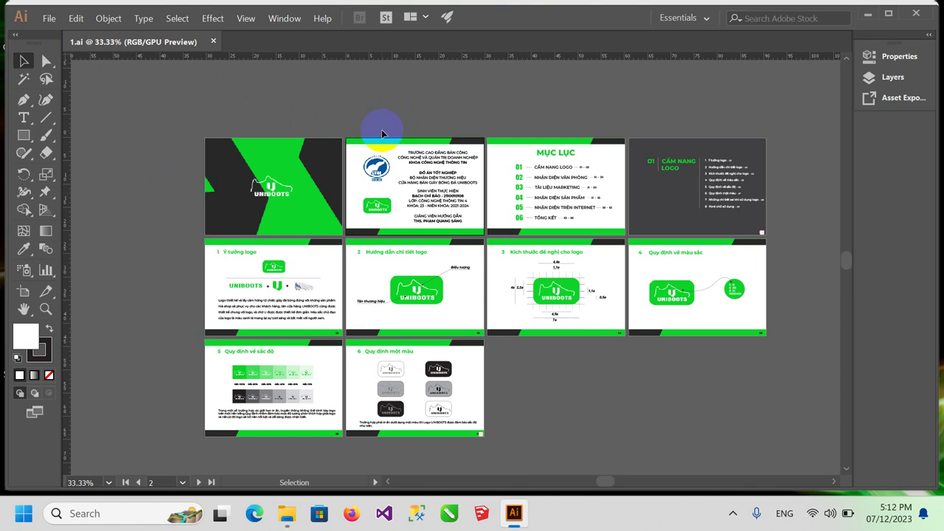
pyautogui.click(287, 513)
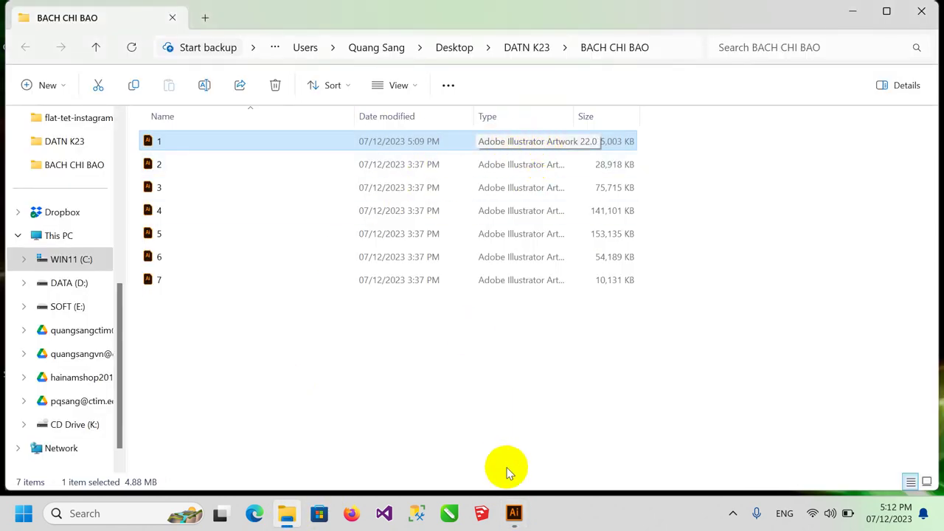
pyautogui.click(514, 513)
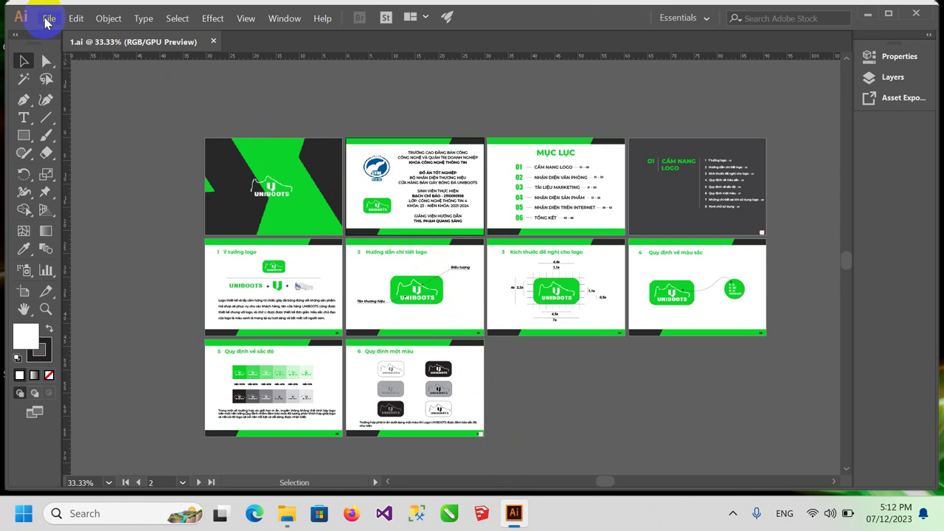
# Save 1.ai as an all-artboards Adobe PDF using the [Illustrator Default] preset.
pyautogui.click(49, 17)
pyautogui.click(83, 162)
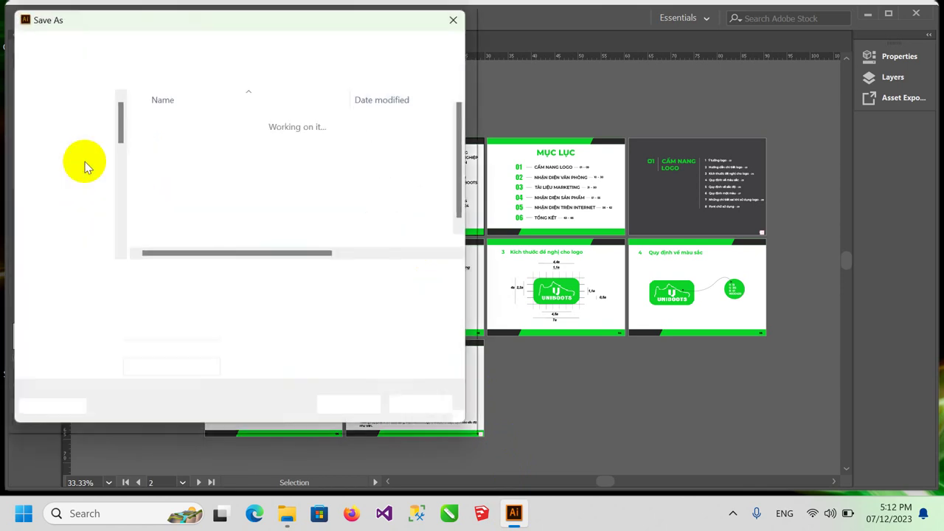
pyautogui.click(197, 302)
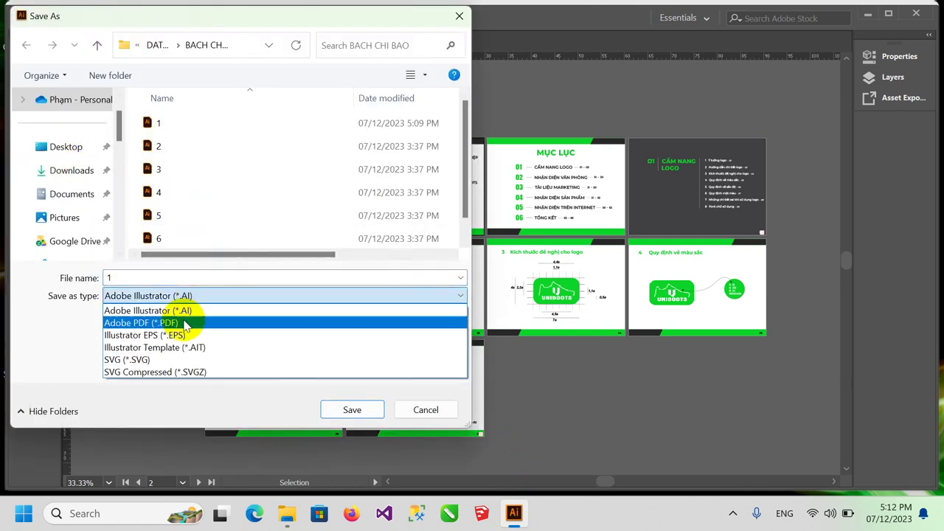
pyautogui.click(184, 320)
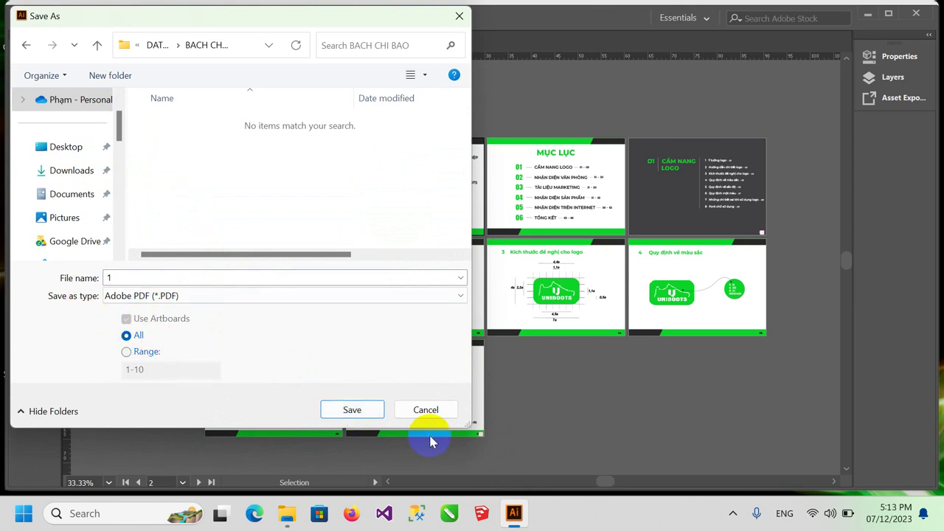
pyautogui.click(352, 409)
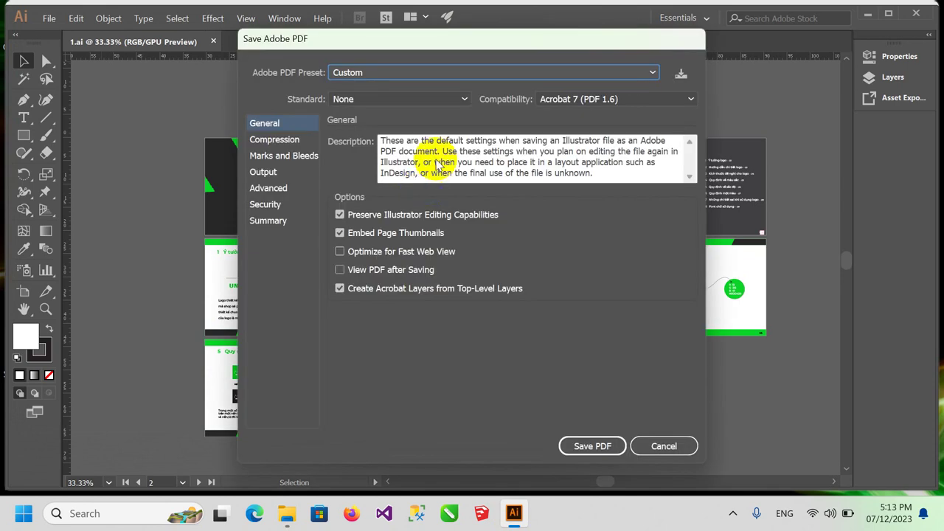
pyautogui.click(649, 73)
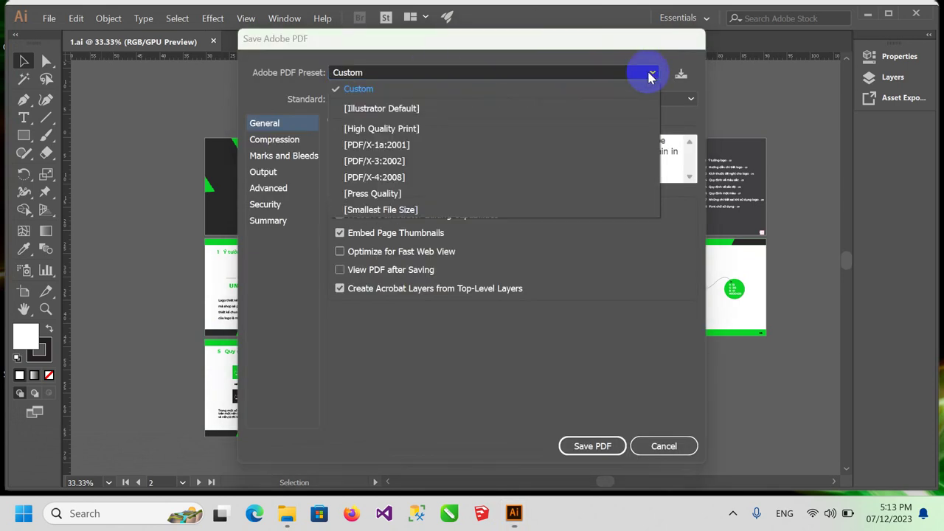
pyautogui.click(391, 109)
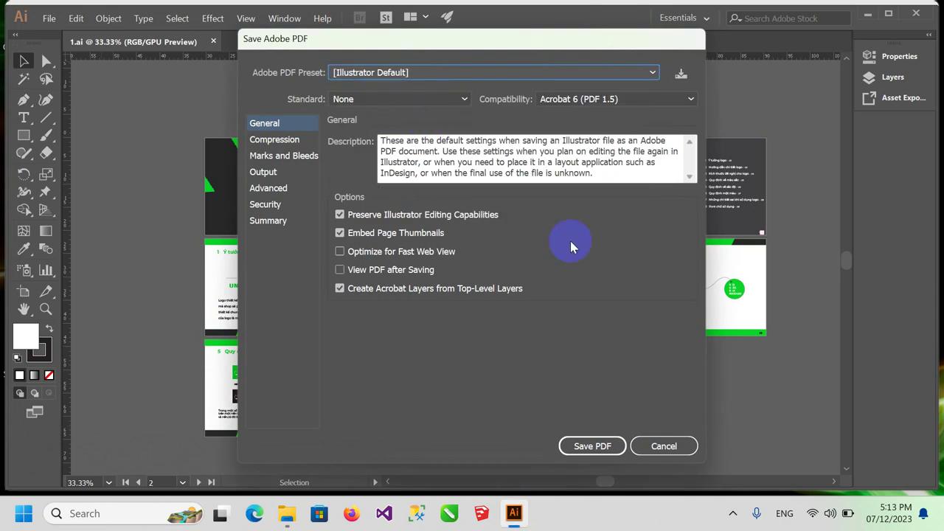
pyautogui.click(588, 448)
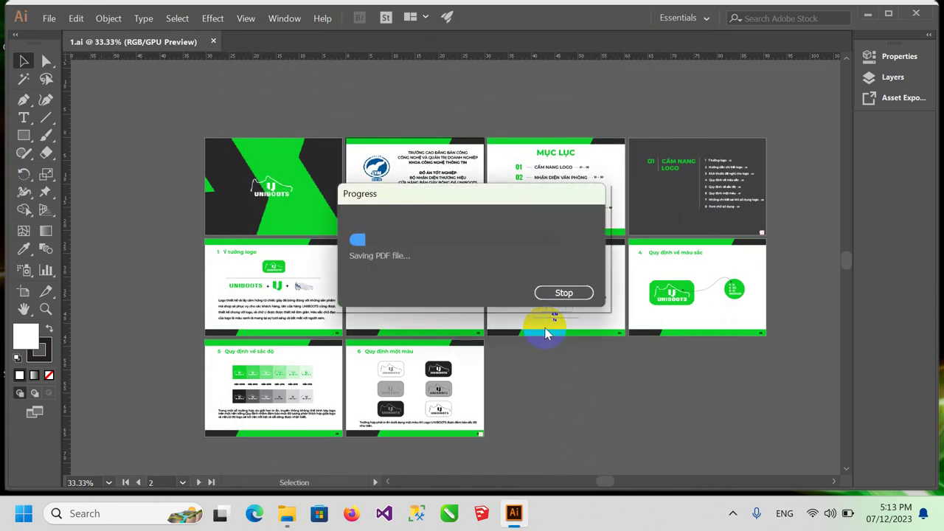
pyautogui.click(287, 513)
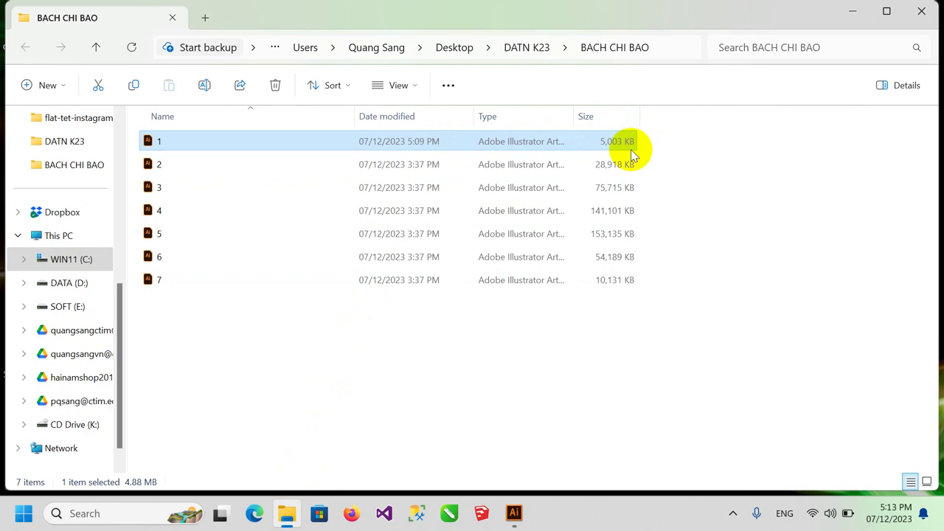
# Wait for all 10 artboards to finish saving, then check the folder for PDF 1.
pyautogui.click(514, 513)
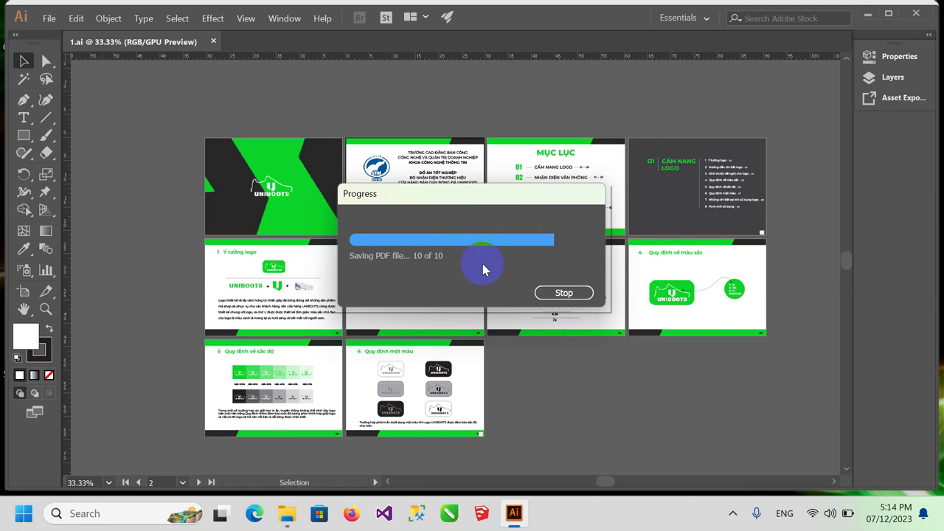
pyautogui.click(299, 512)
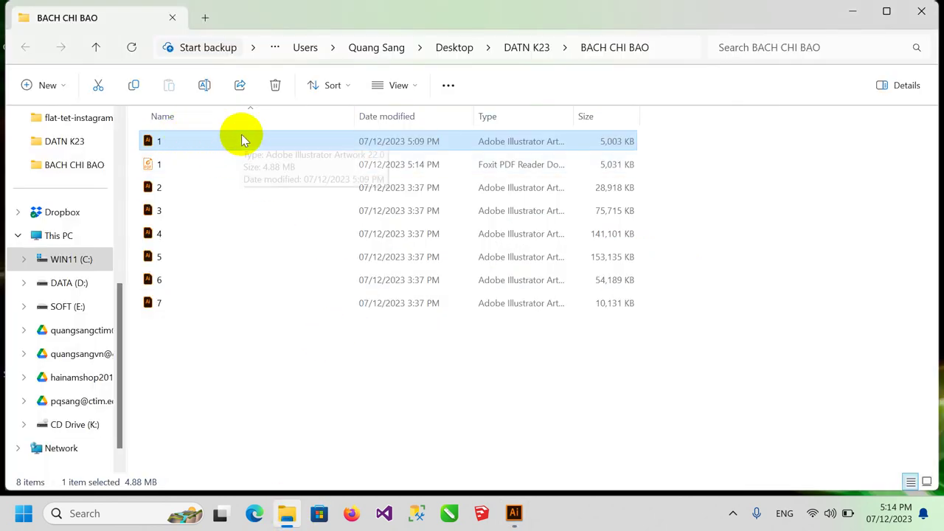
# Confirm PDF 1 is 5,031 KB and return to Illustrator showing 1.pdf.
pyautogui.click(194, 165)
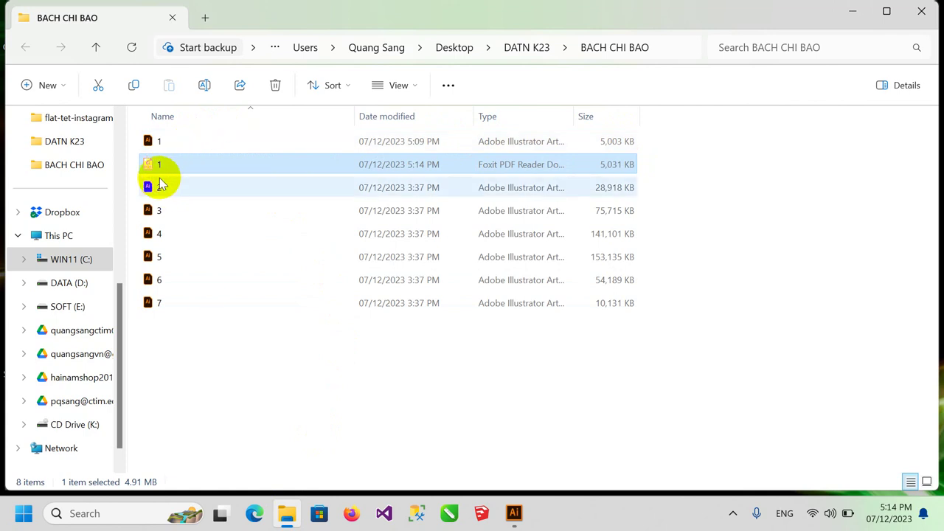
pyautogui.click(515, 512)
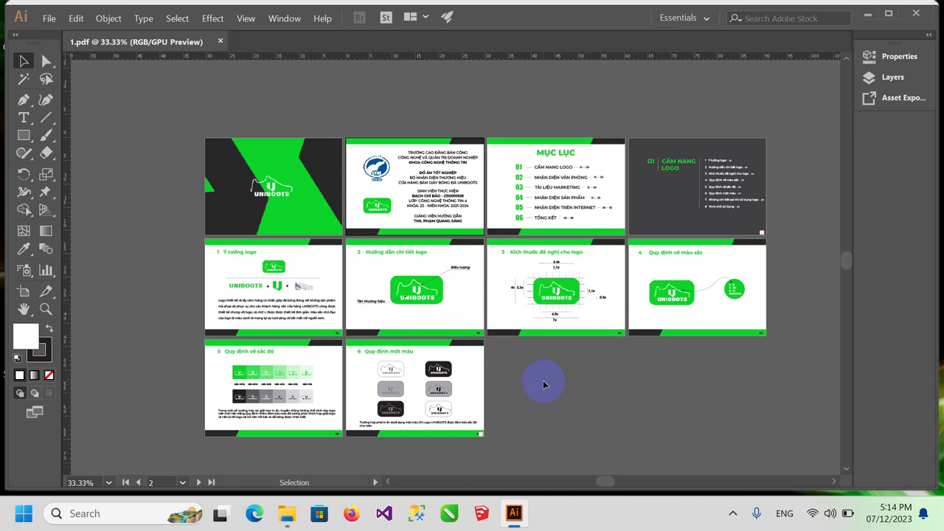
# Save a copy of 1.pdf as an Adobe PDF named '1 - min'.
pyautogui.click(49, 18)
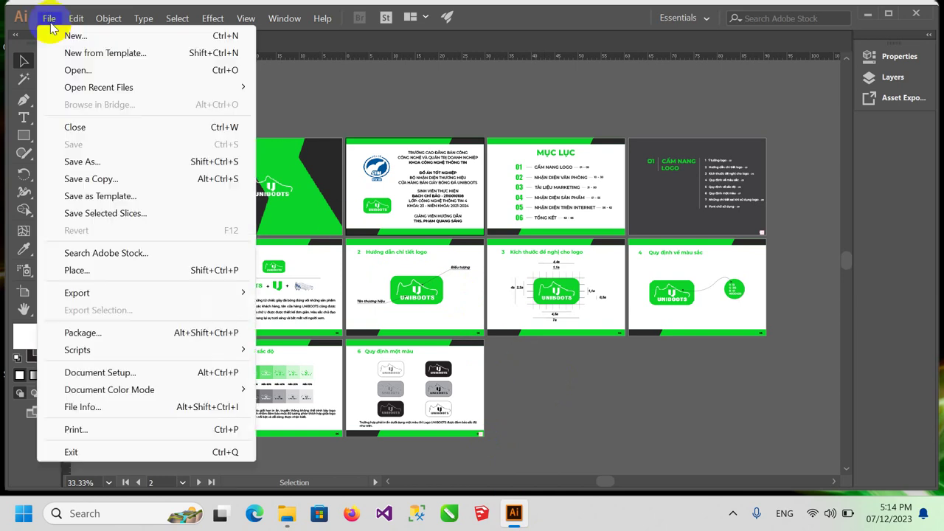
pyautogui.click(83, 161)
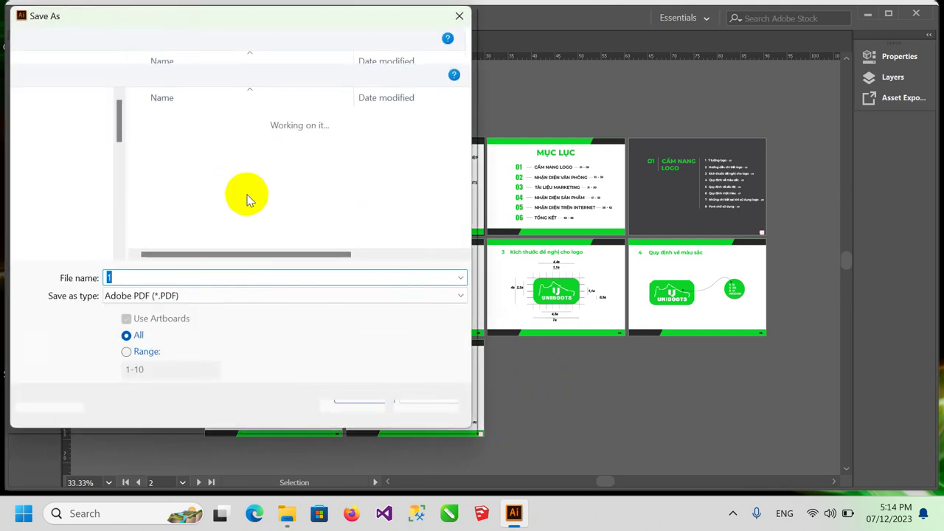
pyautogui.click(184, 295)
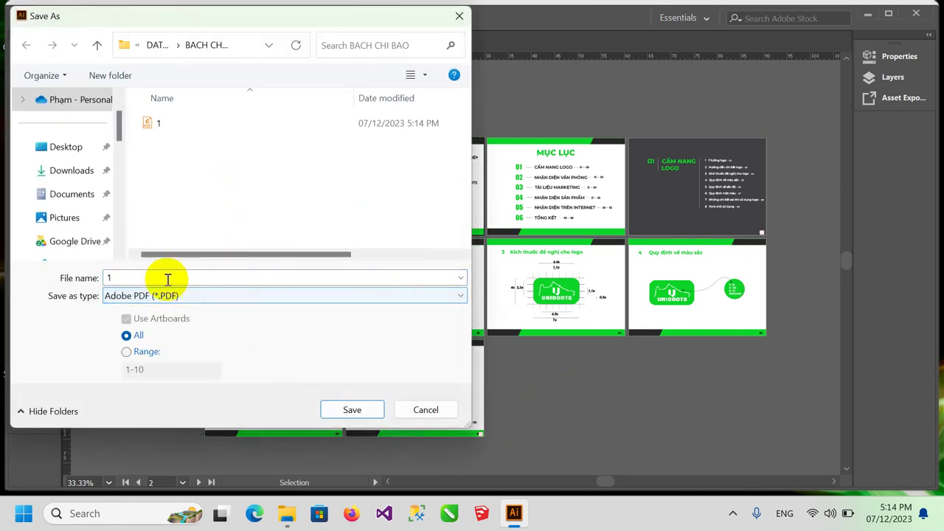
pyautogui.click(161, 280)
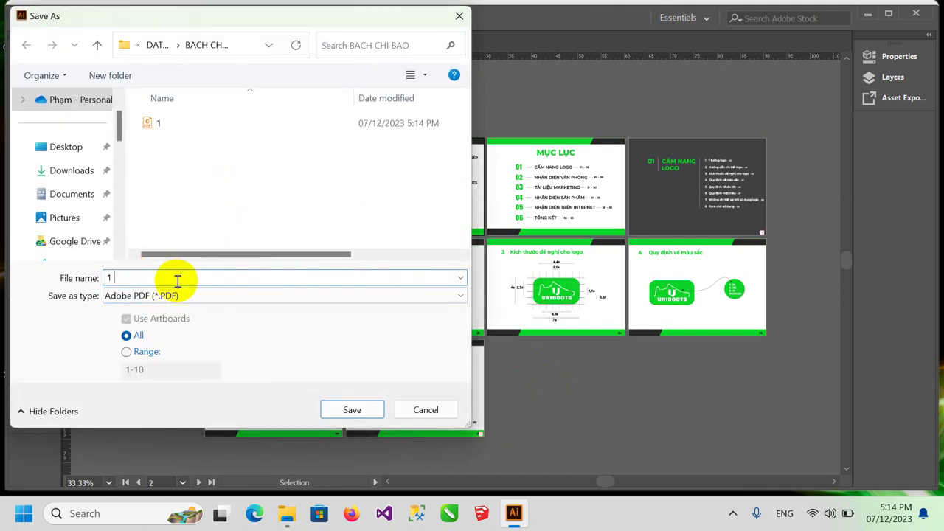
pyautogui.write('- min')
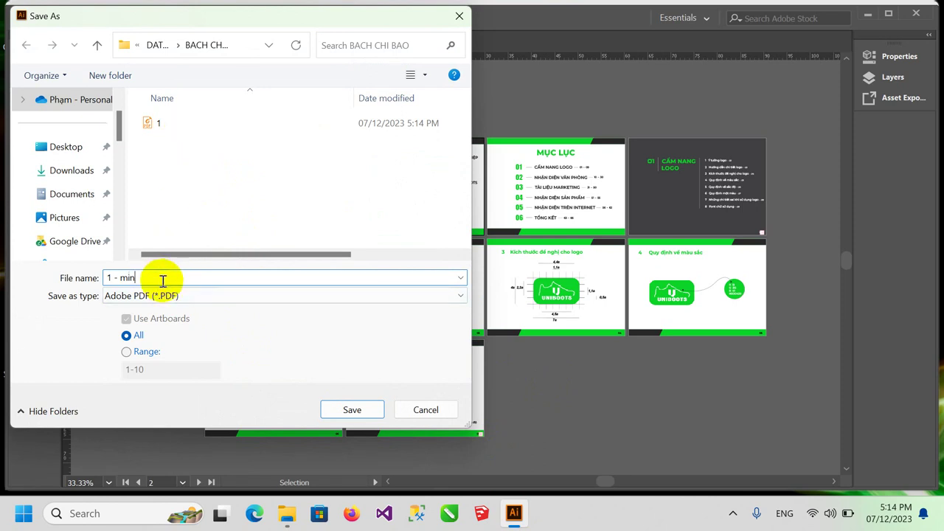
pyautogui.click(369, 411)
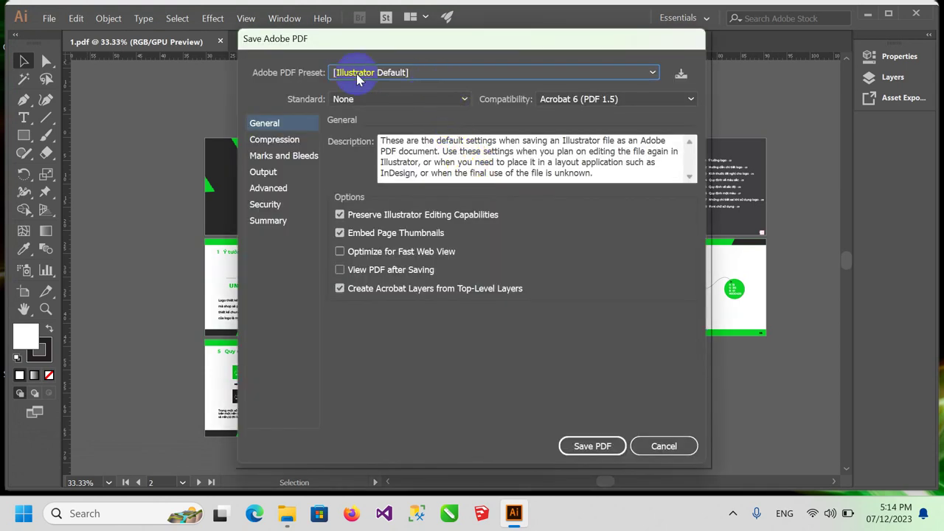
# Apply the [Smallest File Size] preset, review its compression, and save, accepting the editing warning.
pyautogui.click(652, 73)
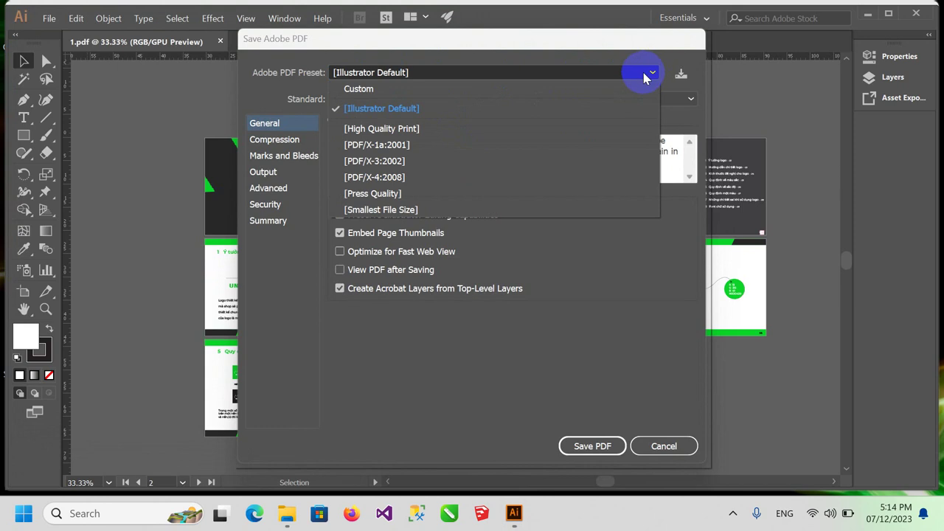
pyautogui.click(384, 212)
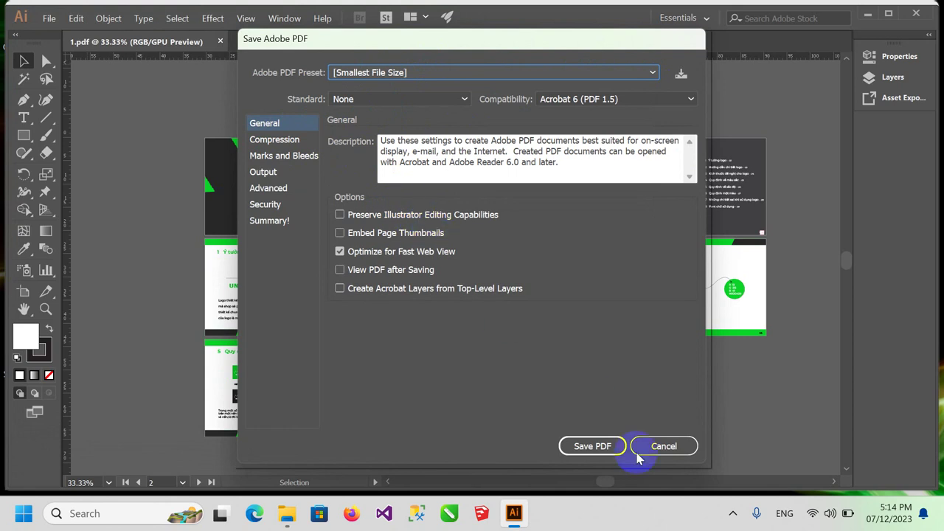
pyautogui.click(592, 447)
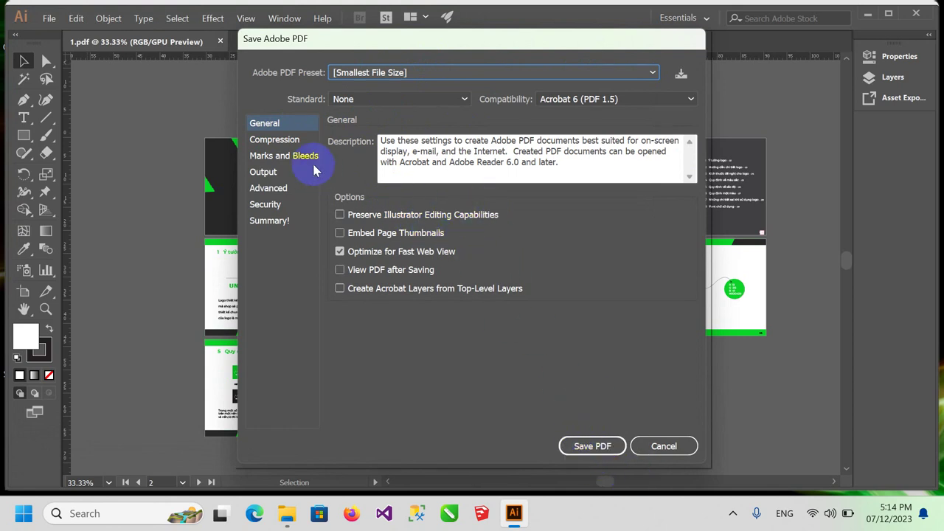
pyautogui.click(287, 141)
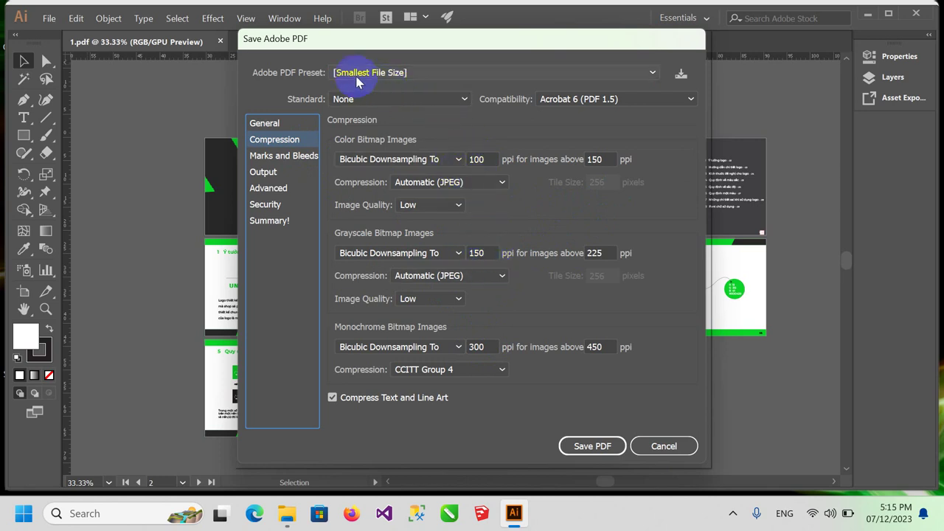
pyautogui.click(279, 125)
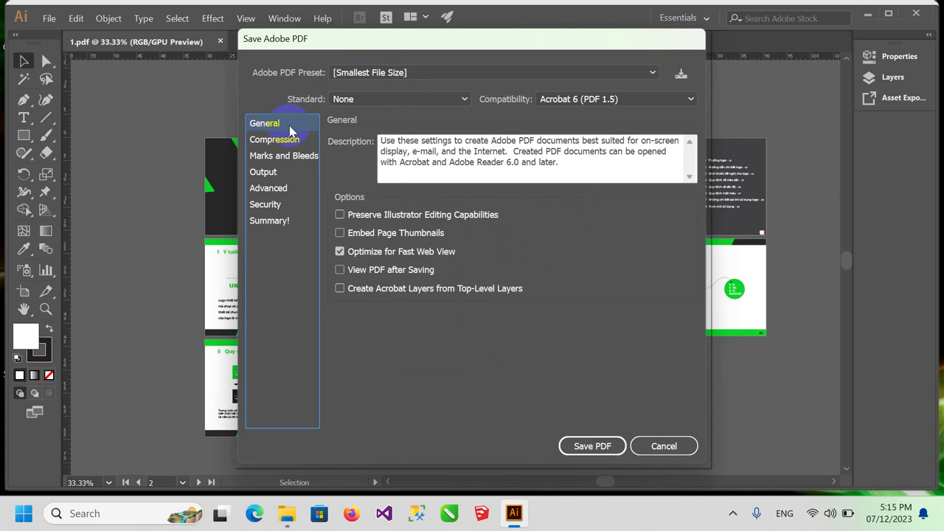
pyautogui.click(600, 447)
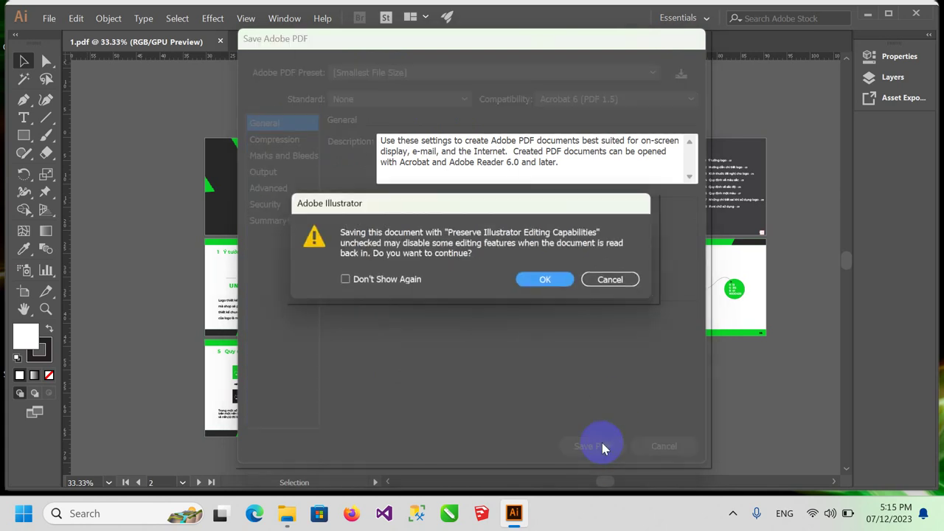
pyautogui.click(555, 282)
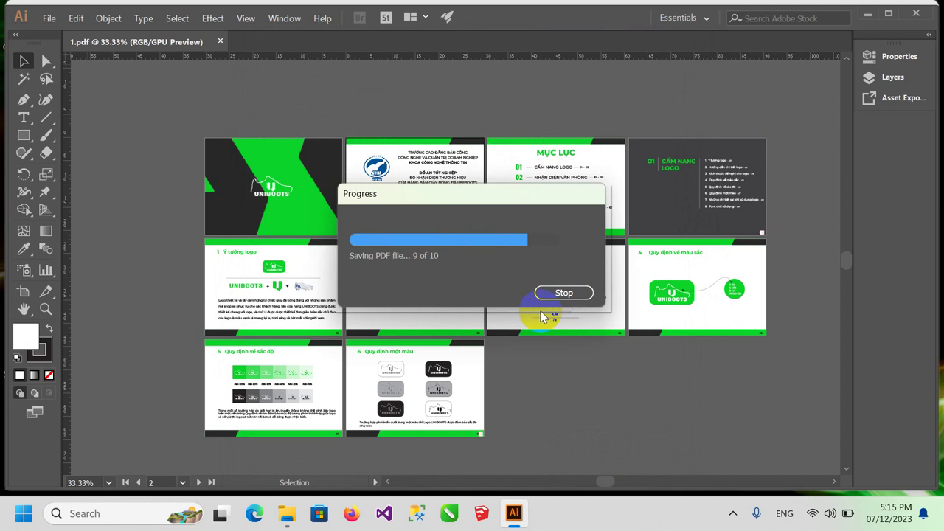
# Compare the 441 KB '1 - min' PDF with the 5,031 KB PDF 1 in BACH CHI BAO.
pyautogui.click(287, 513)
pyautogui.click(476, 172)
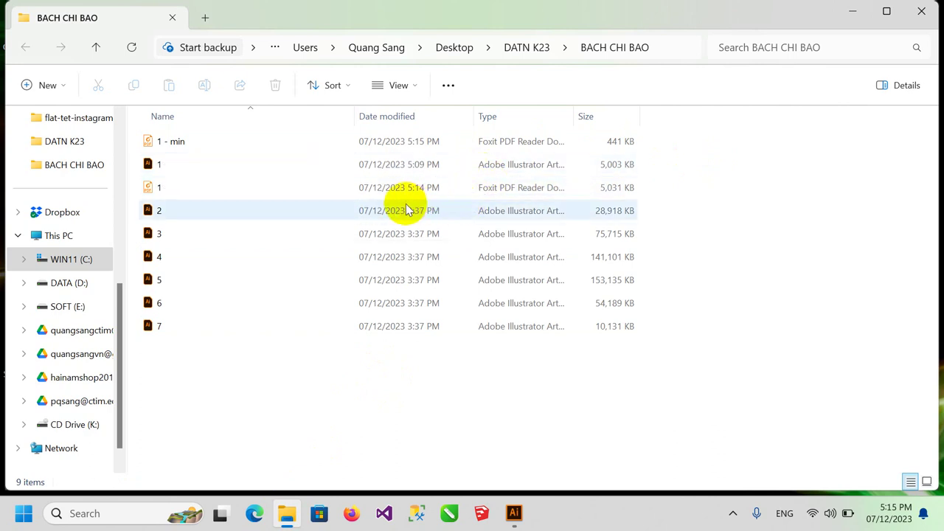
pyautogui.click(185, 192)
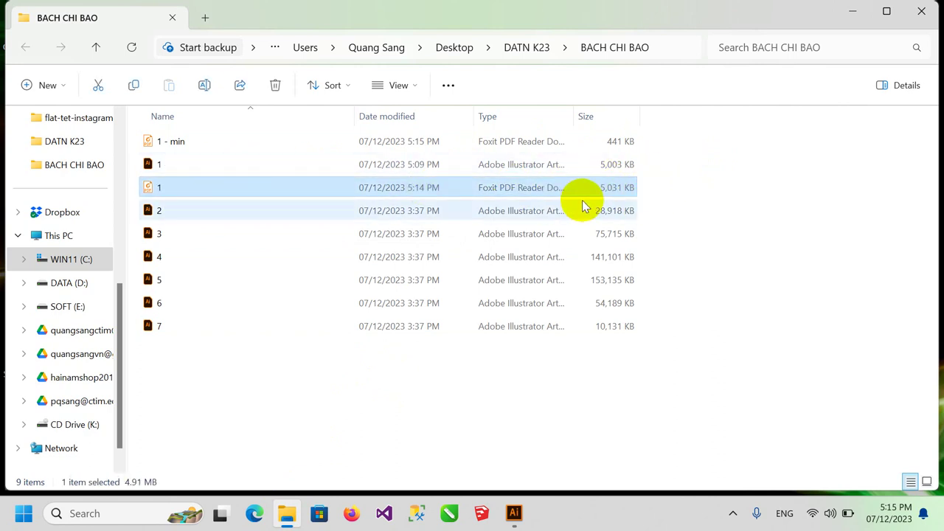
pyautogui.click(186, 141)
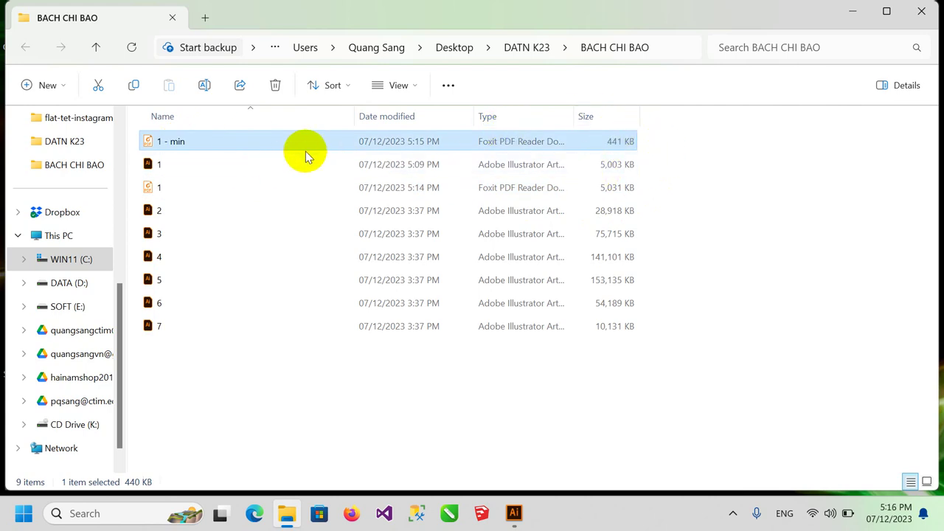
pyautogui.click(514, 514)
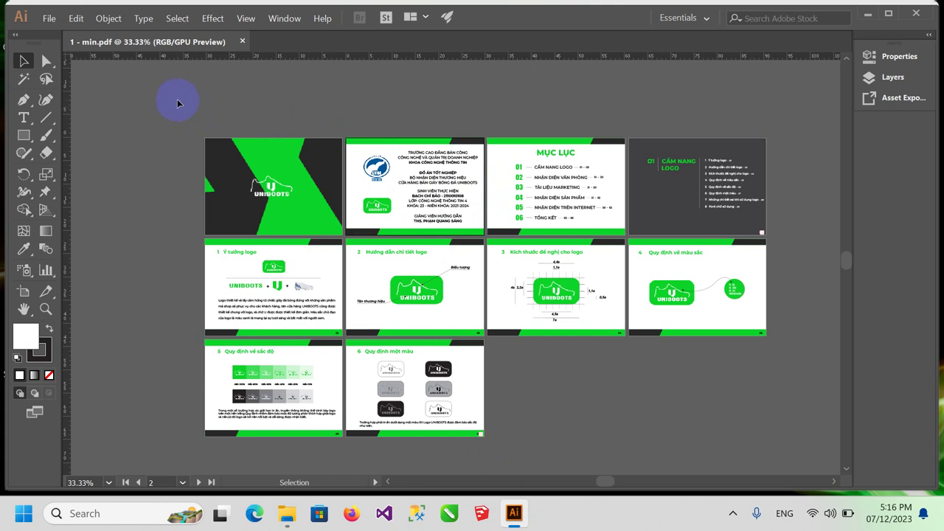
pyautogui.click(365, 148)
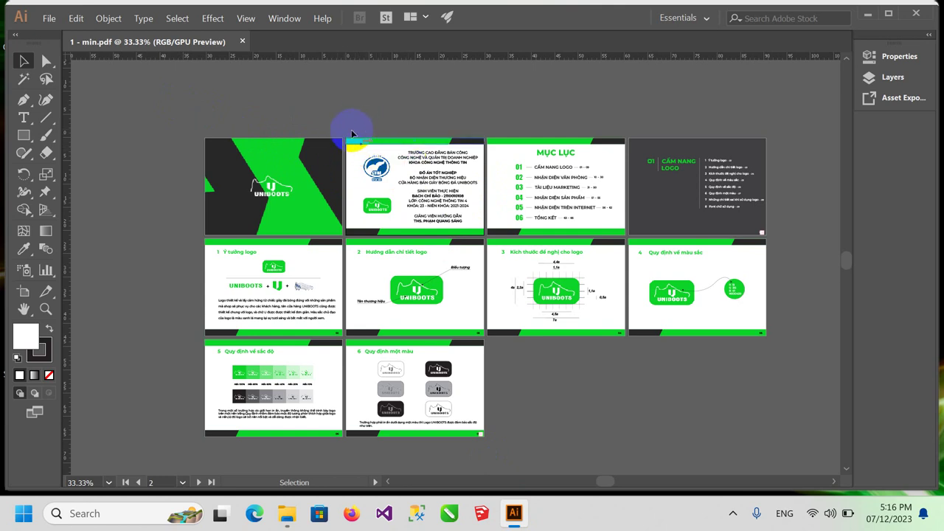
pyautogui.click(363, 146)
pyautogui.click(357, 140)
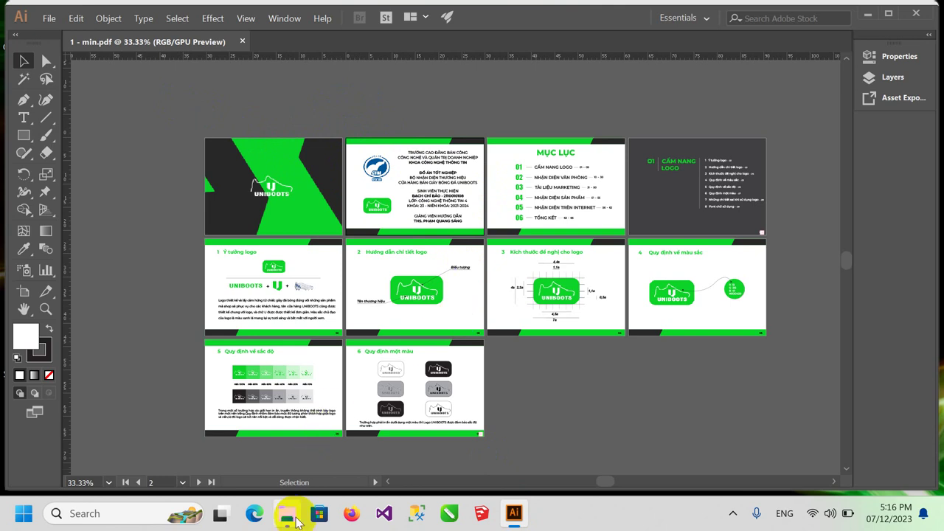
pyautogui.click(289, 514)
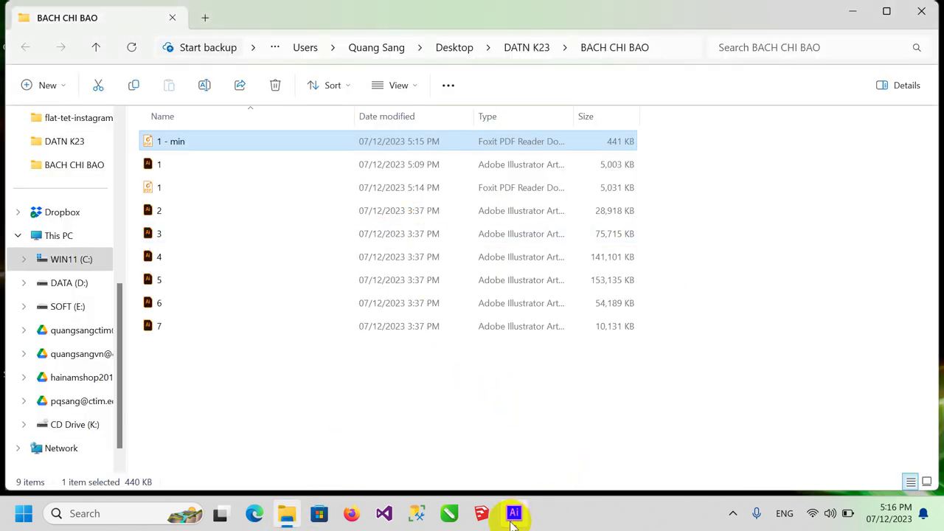